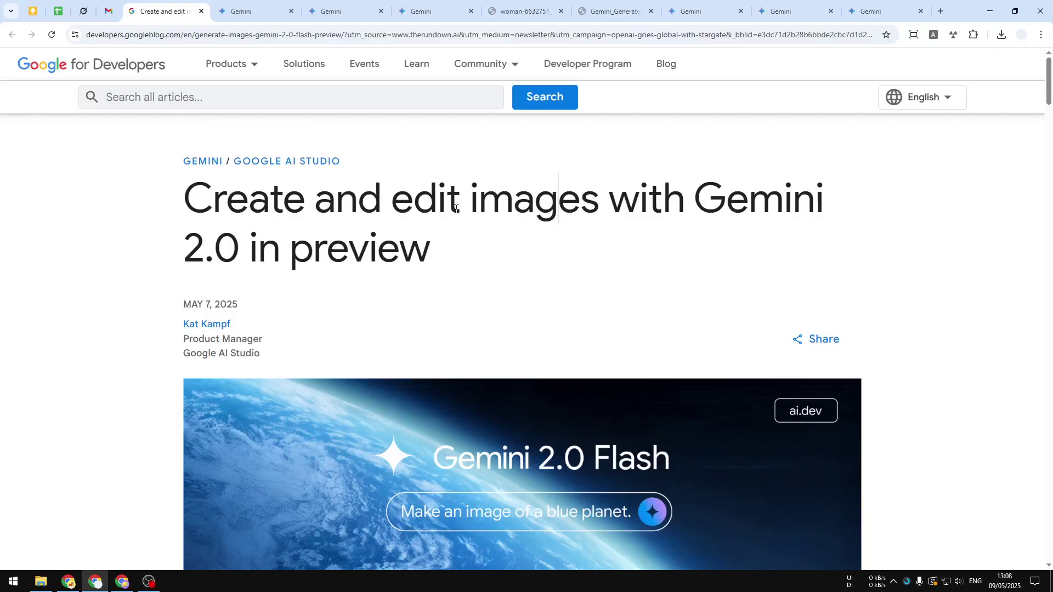
# Highlight 'Gemini 2.0' in the article title, then read down to 'Gemini 2.0 Flash image generation in action'.
pyautogui.moveTo(703, 198); pyautogui.dragTo(242, 262)
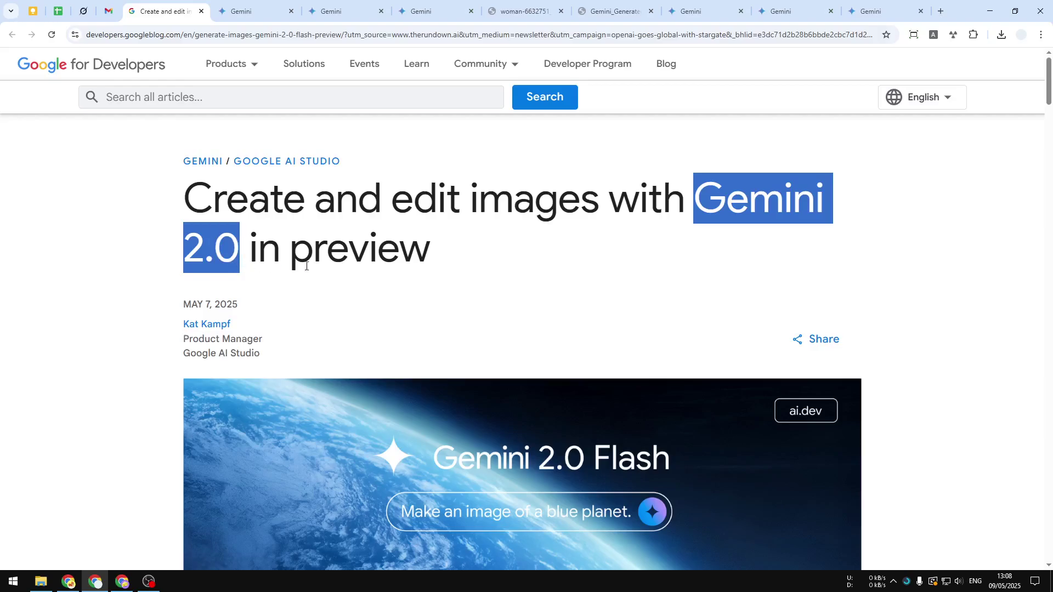
pyautogui.click(462, 261)
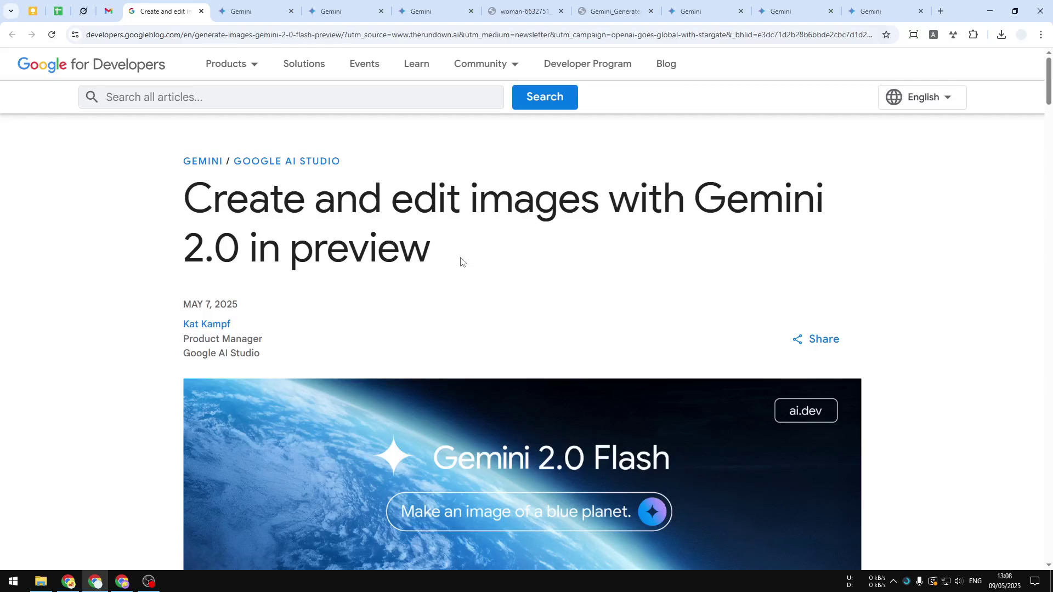
pyautogui.scroll(-1, 476, 259)
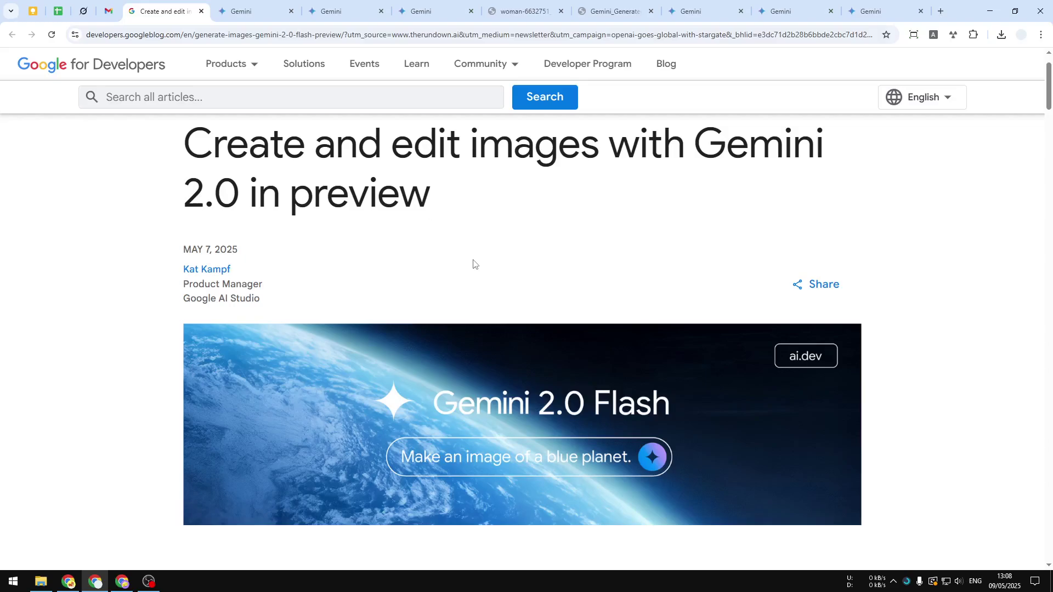
pyautogui.scroll(-4, 482, 251)
pyautogui.scroll(-5, 465, 244)
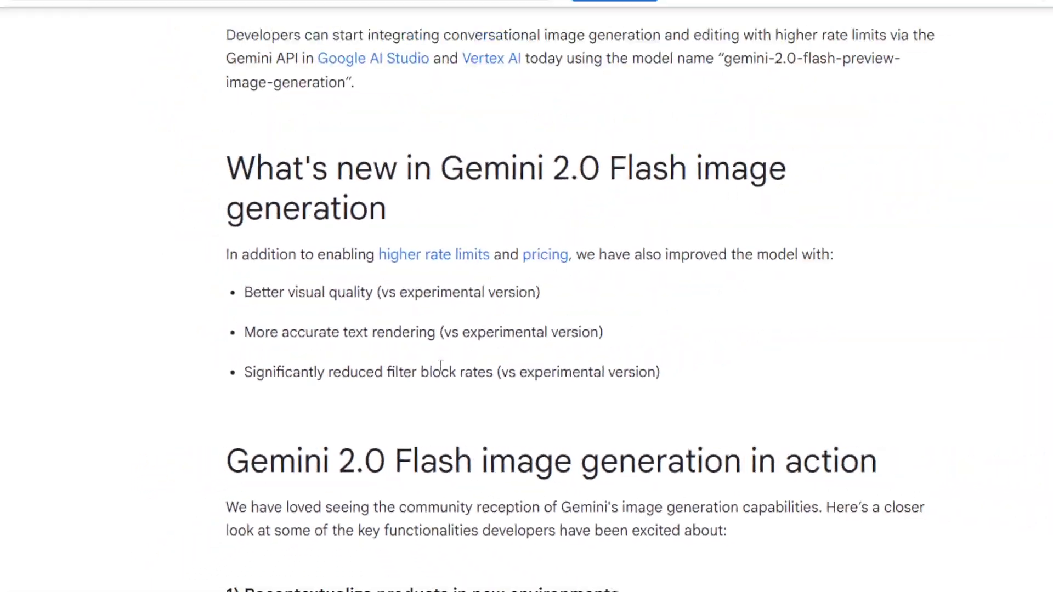
# Read past the lamp-on-desk and product examples to section 2's Gemini Co-Drawing demo.
pyautogui.scroll(-7, 491, 312)
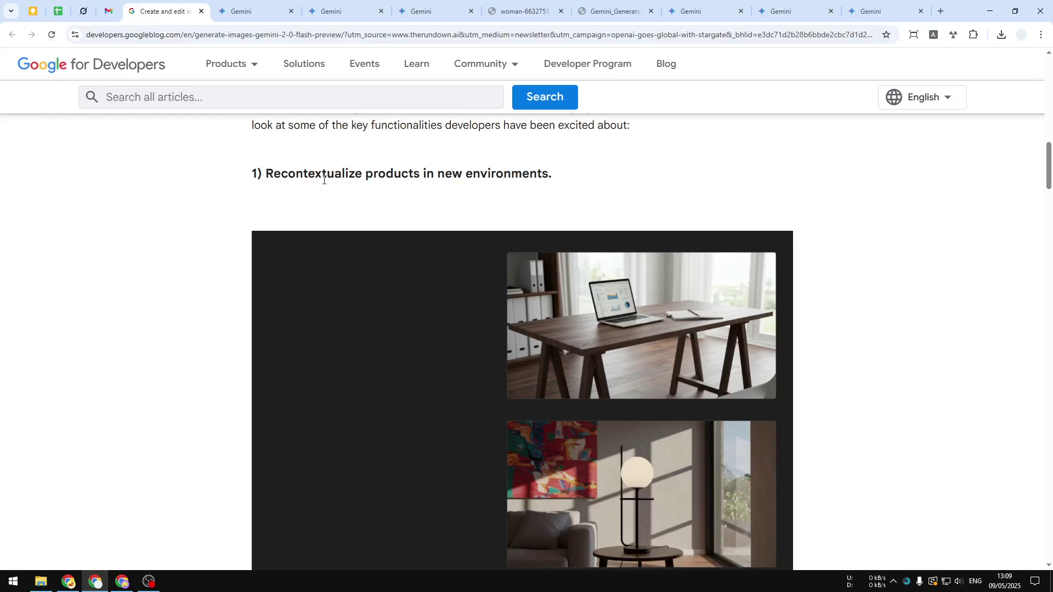
pyautogui.scroll(-2, 639, 314)
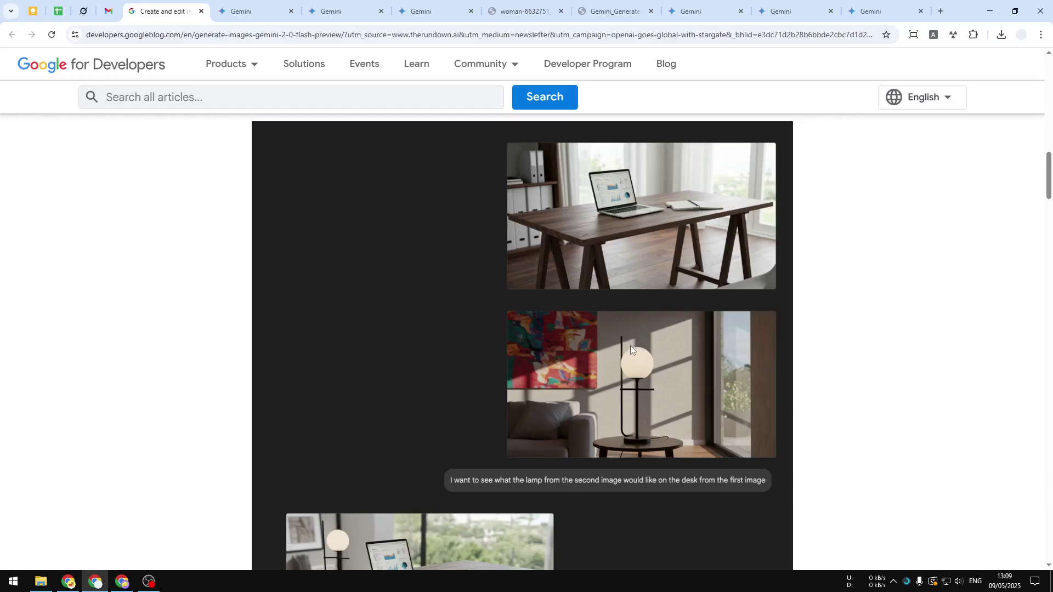
pyautogui.scroll(-2, 594, 269)
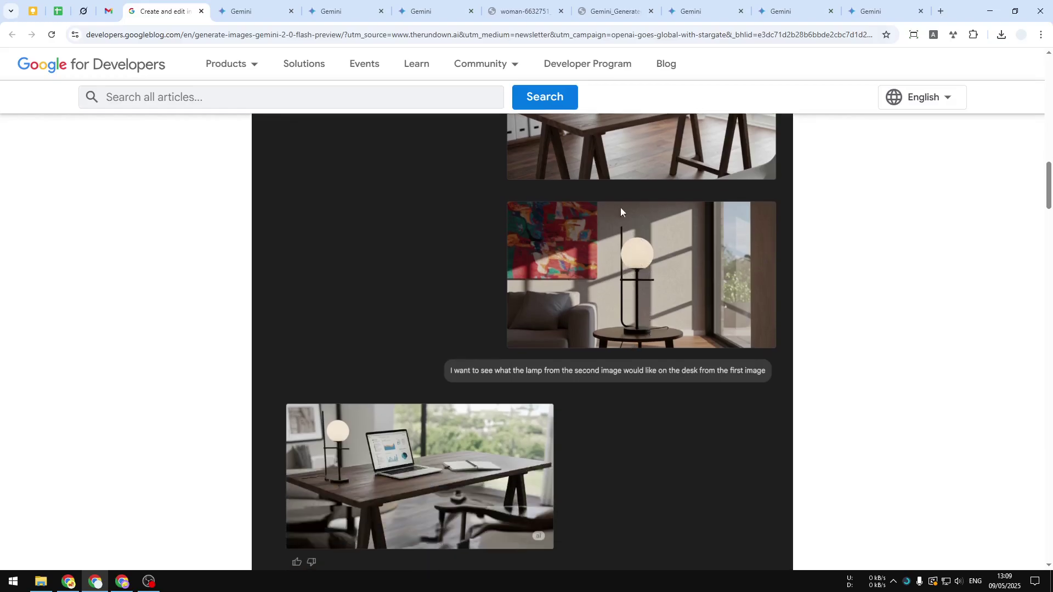
pyautogui.scroll(-2, 511, 324)
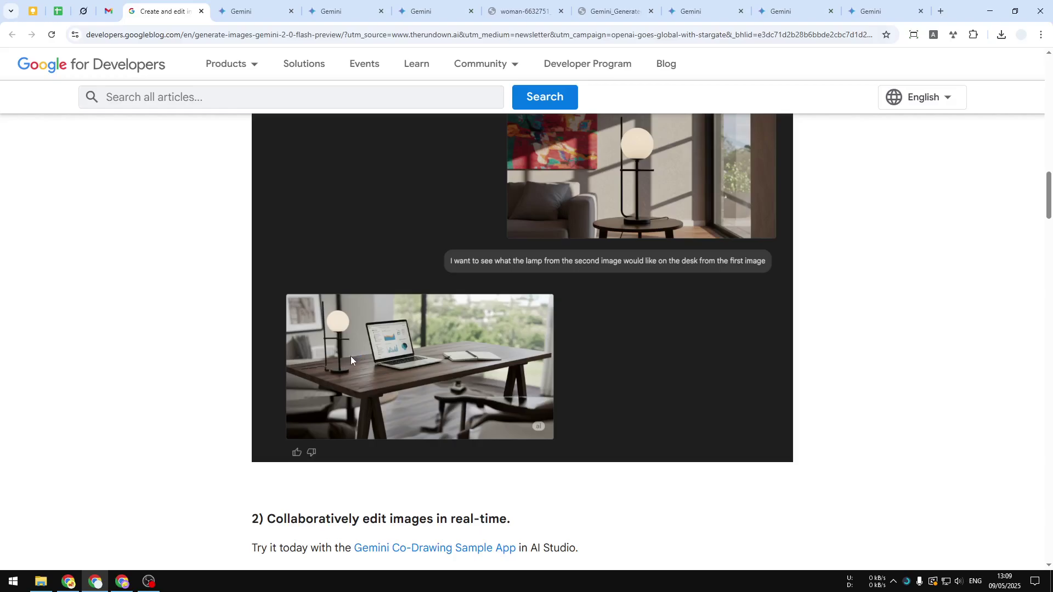
pyautogui.scroll(-7, 483, 297)
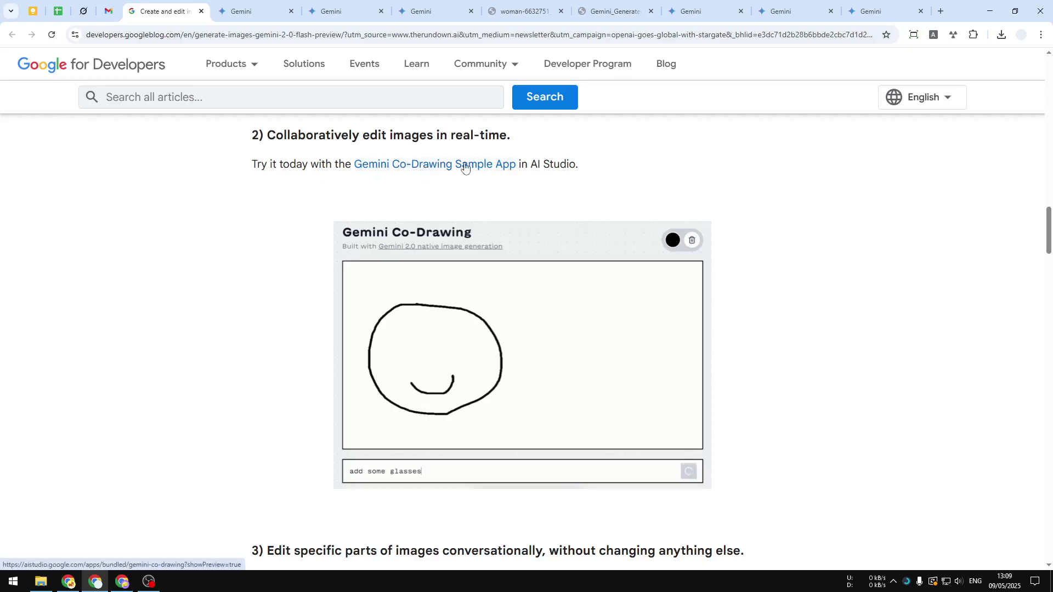
# Read through the green sofa and polar-bear mug examples to section 4's next mug panel.
pyautogui.scroll(-5, 536, 287)
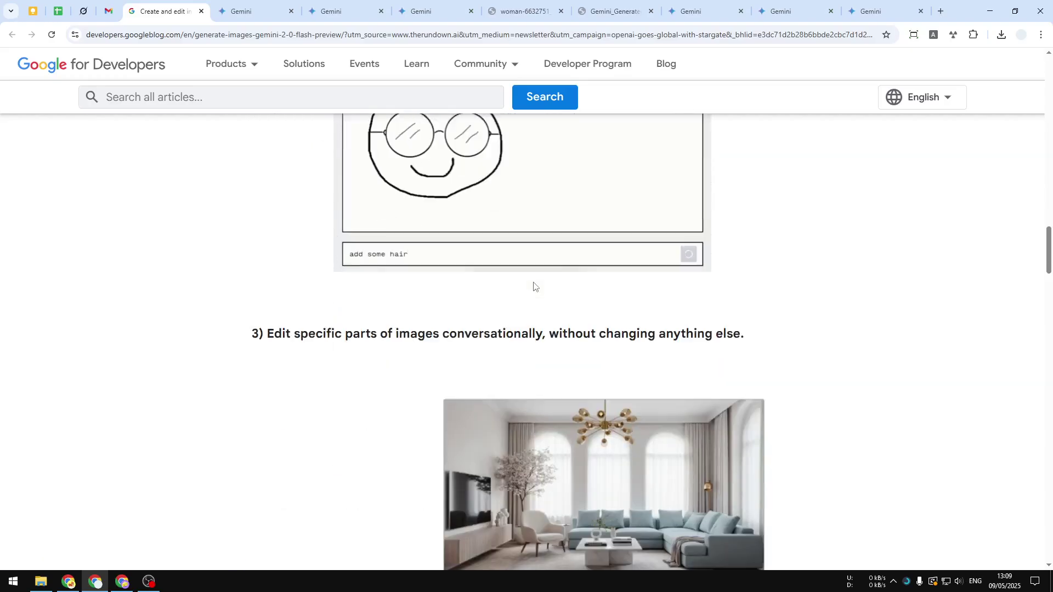
pyautogui.scroll(-1, 528, 283)
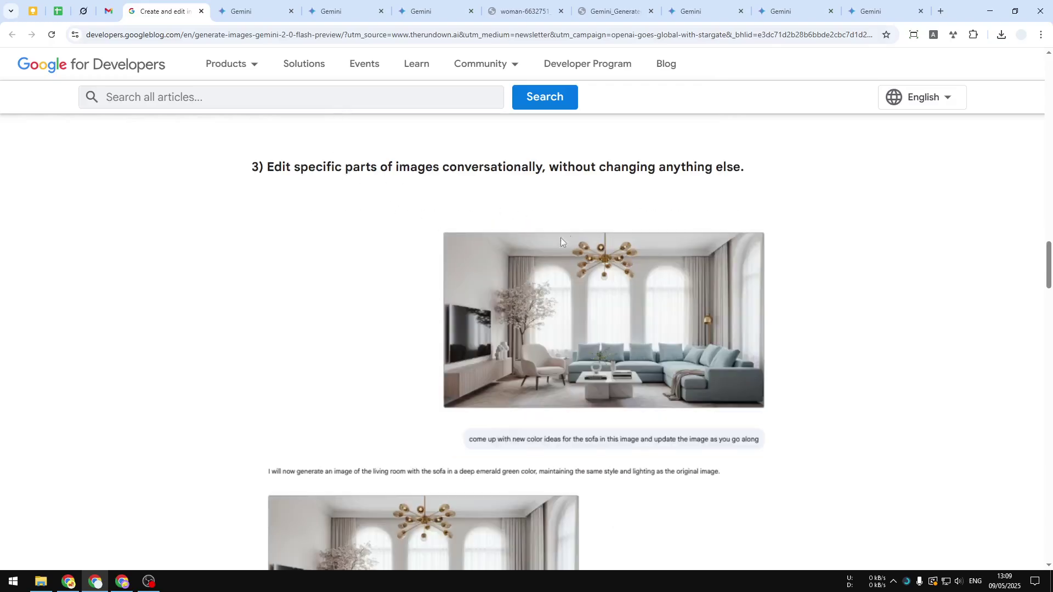
pyautogui.scroll(-2, 603, 238)
pyautogui.scroll(-2, 622, 256)
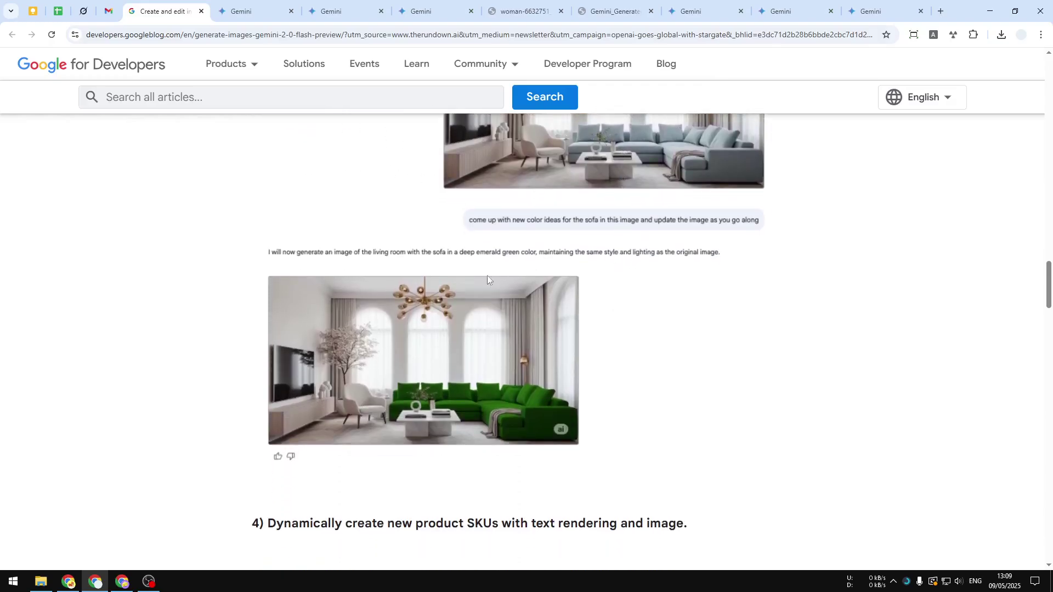
pyautogui.scroll(1, 656, 232)
pyautogui.scroll(-9, 513, 310)
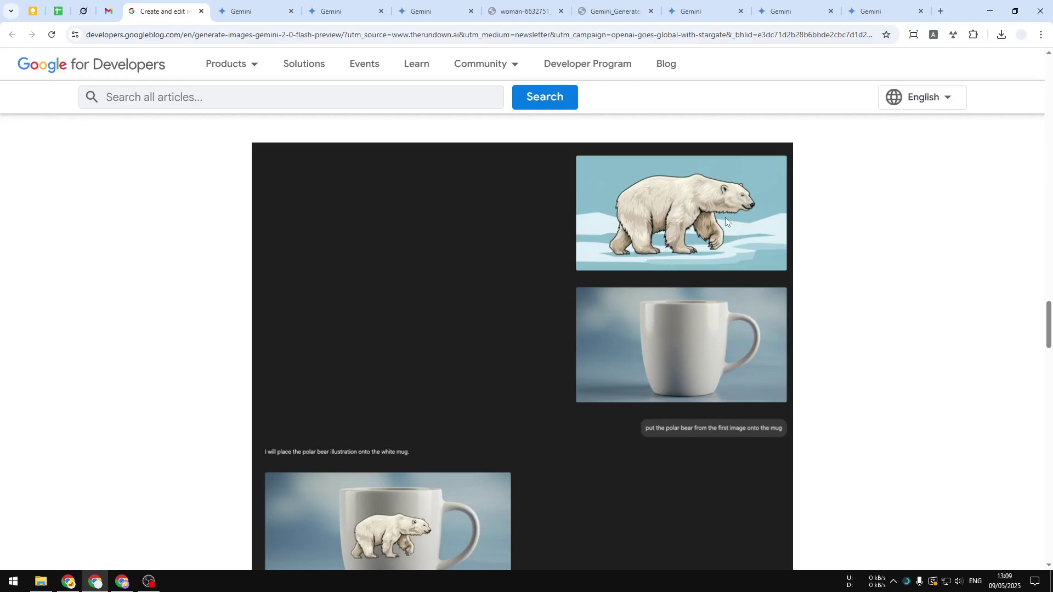
pyautogui.scroll(-3, 686, 219)
pyautogui.scroll(2, 699, 198)
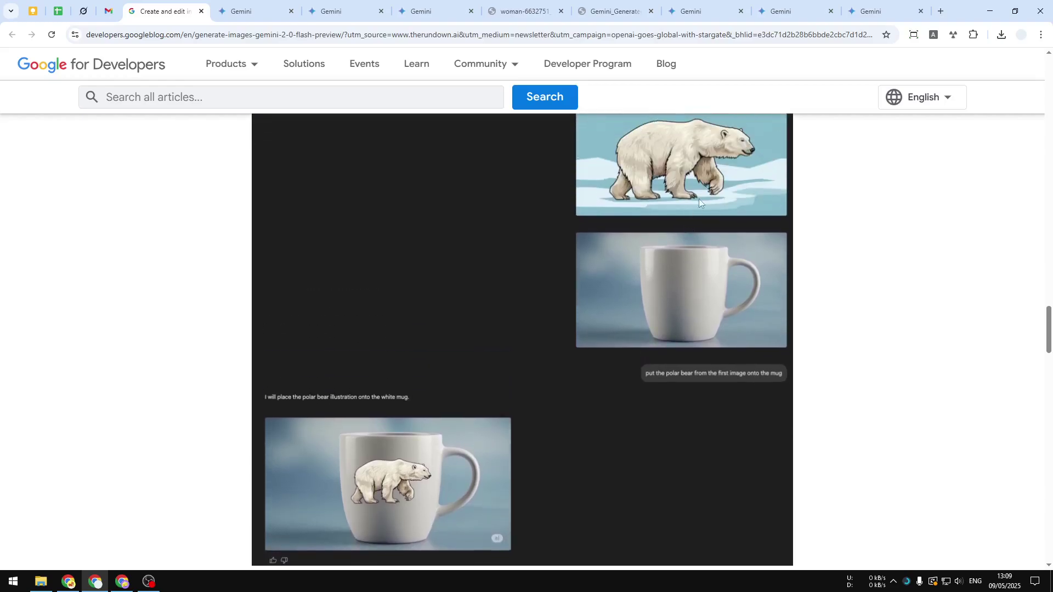
pyautogui.scroll(-2, 450, 369)
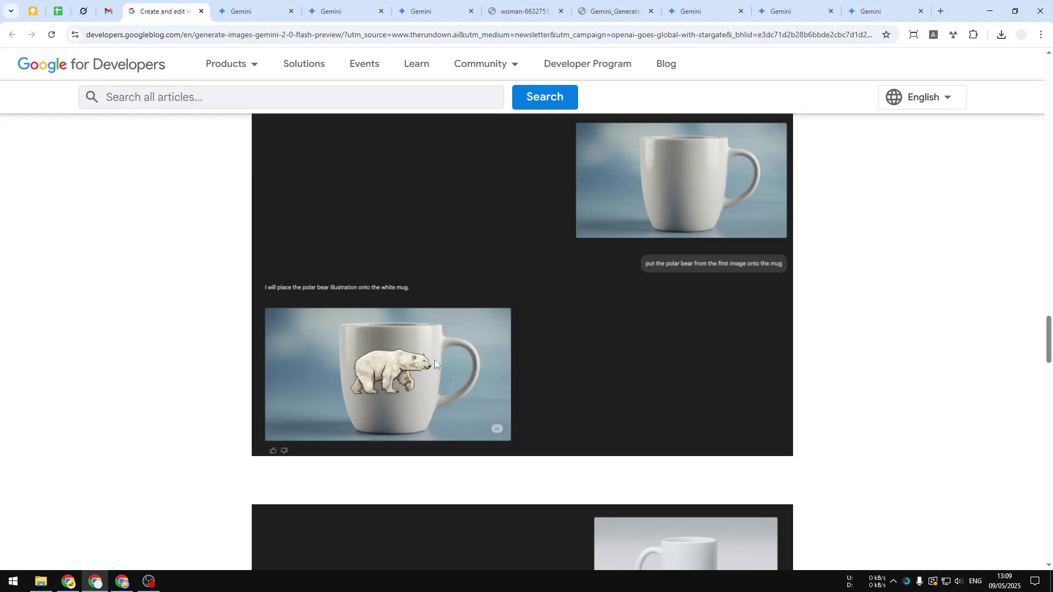
pyautogui.scroll(-2, 434, 360)
pyautogui.scroll(-1, 434, 360)
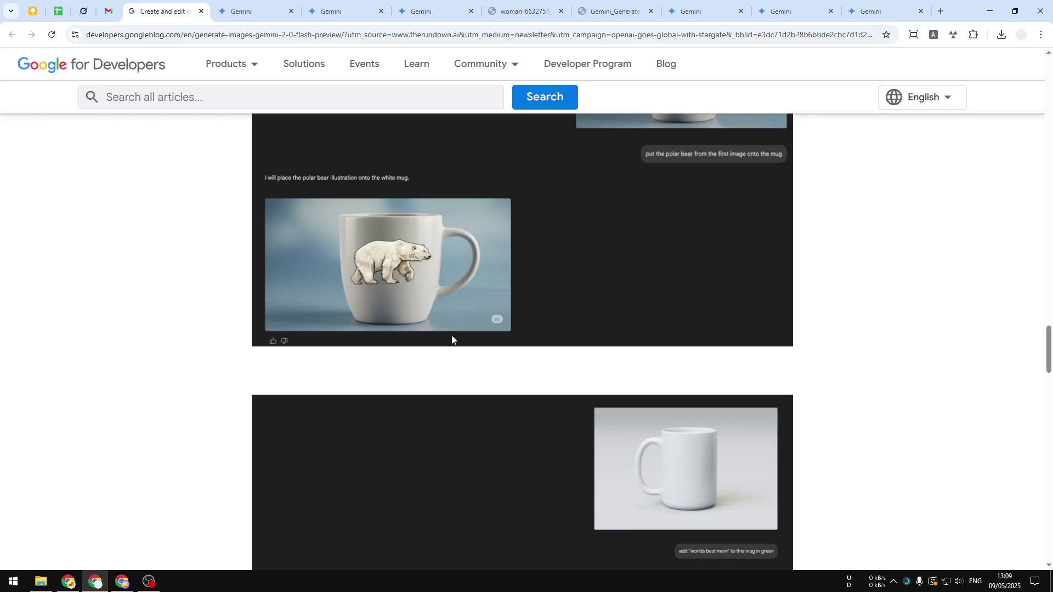
# In the popsicle chat, view the original photo full-size, then the strawberry-free edited image.
pyautogui.click(252, 6)
pyautogui.click(24, 77)
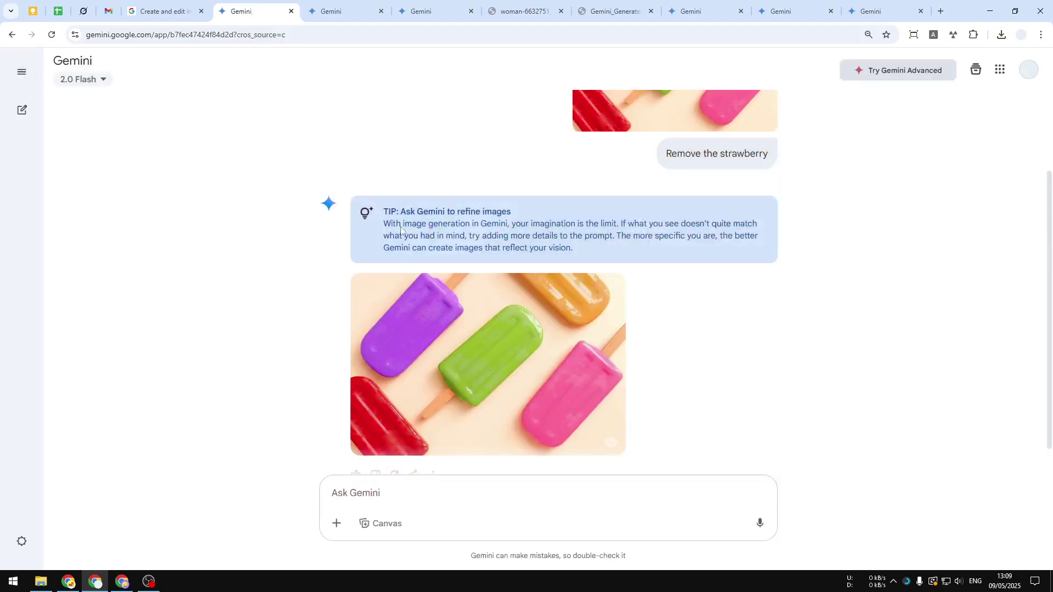
pyautogui.scroll(2, 426, 249)
pyautogui.click(722, 188)
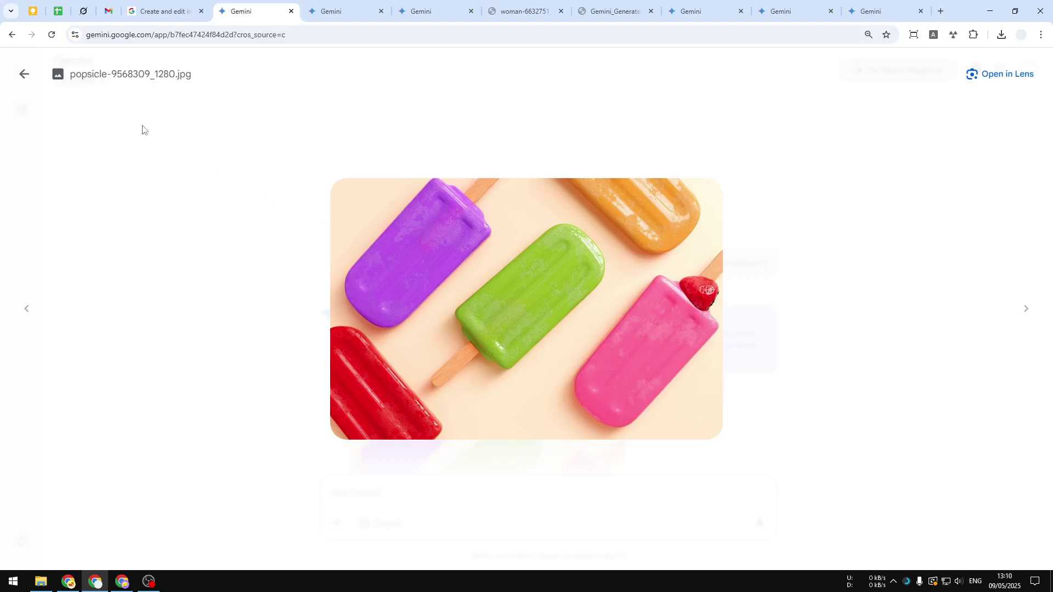
pyautogui.click(23, 74)
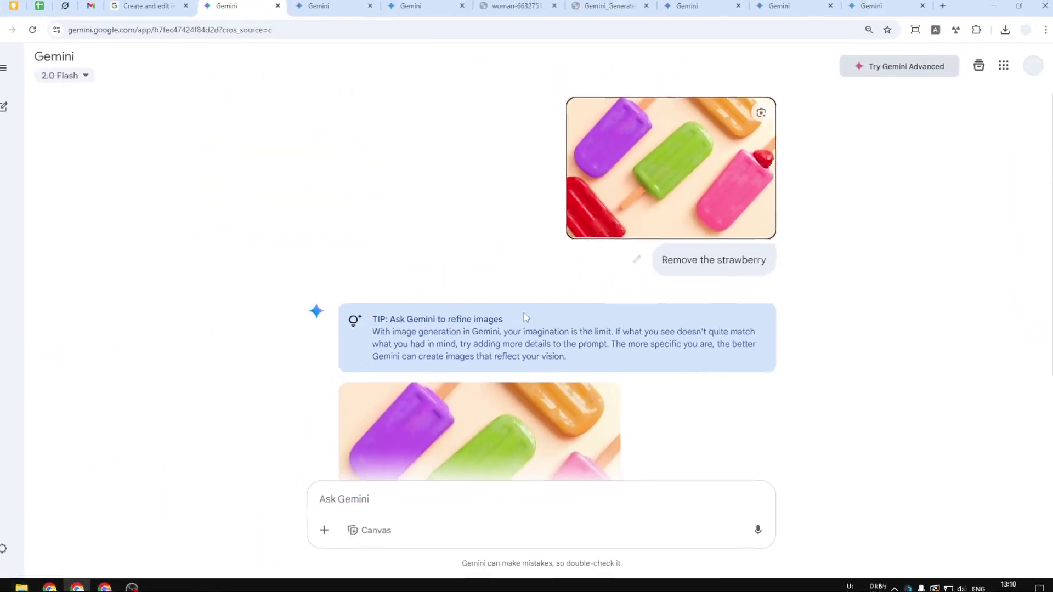
pyautogui.scroll(-3, 524, 315)
pyautogui.click(495, 359)
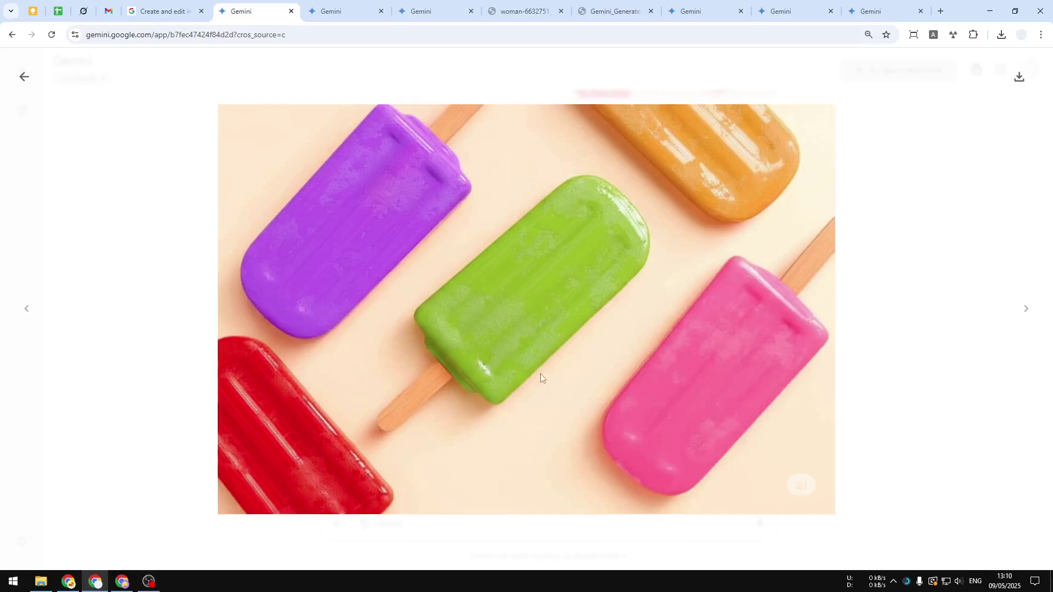
# In the road photo chat, view the photo full-size and highlight the night-time follow-up request.
pyautogui.click(335, 7)
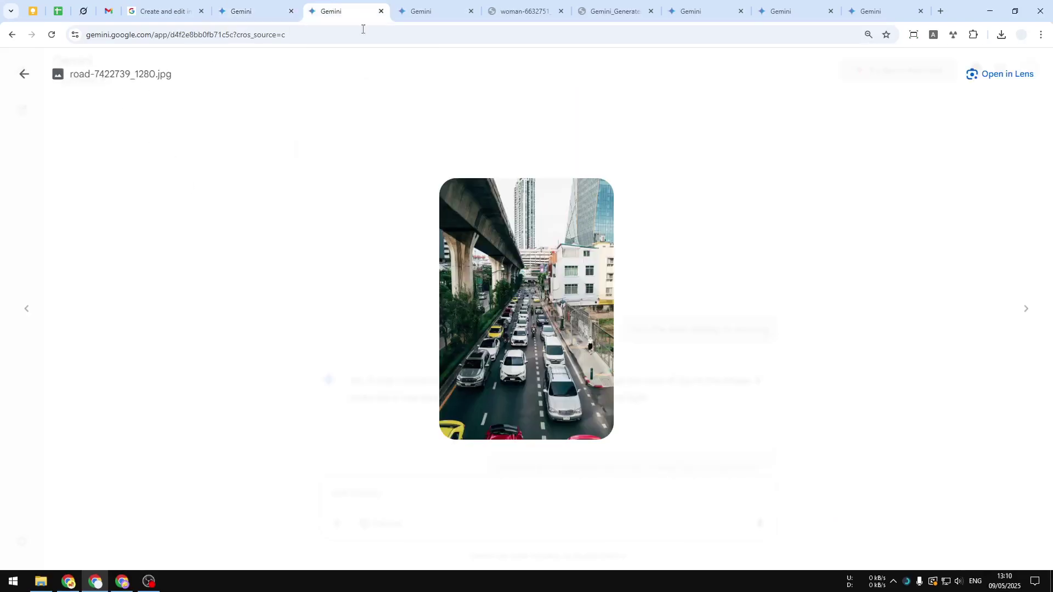
pyautogui.click(24, 73)
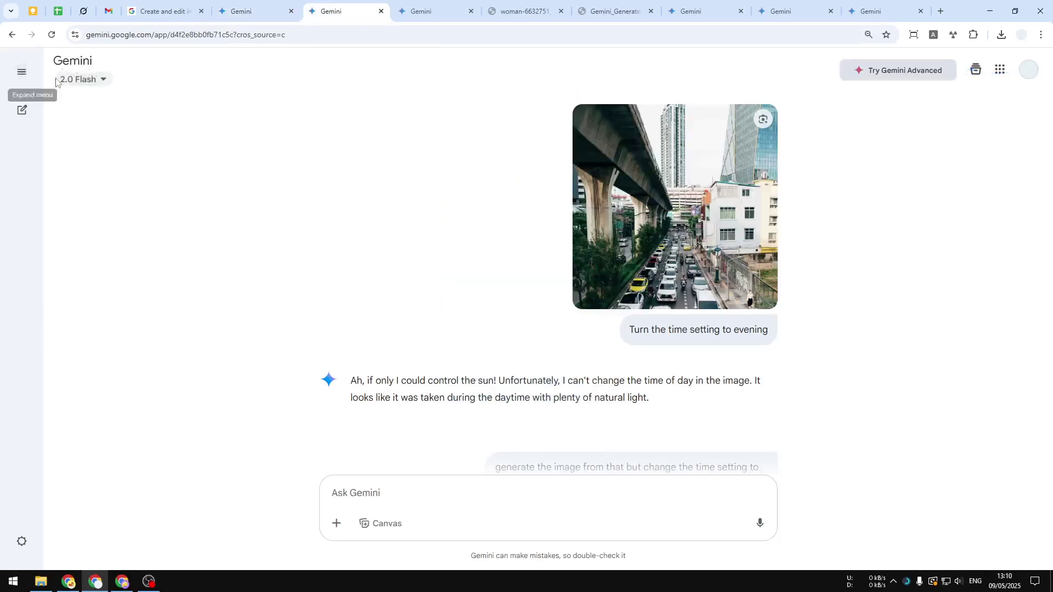
pyautogui.click(655, 201)
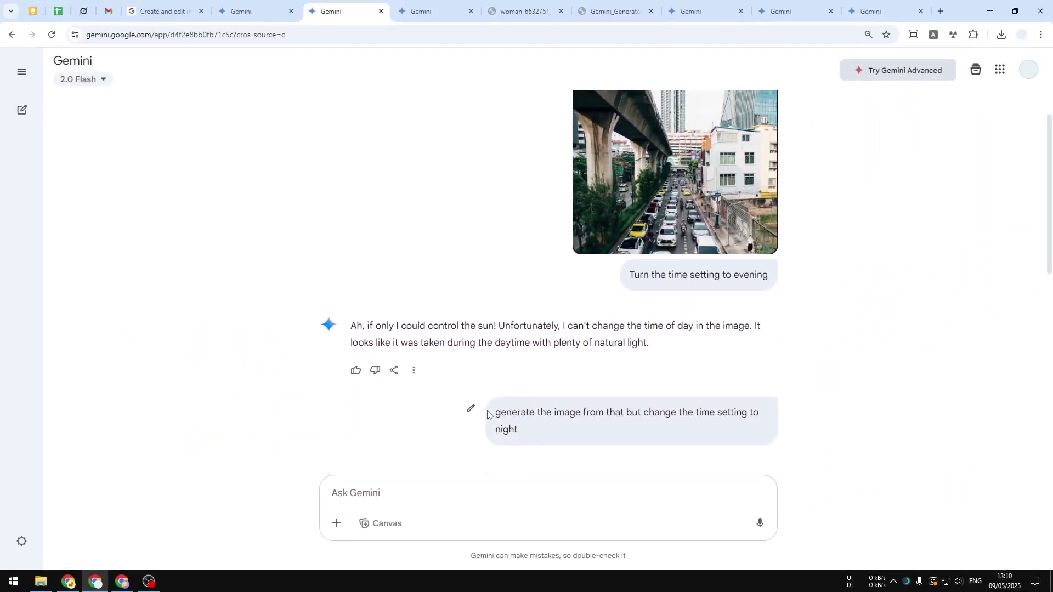
pyautogui.moveTo(488, 415); pyautogui.dragTo(726, 426)
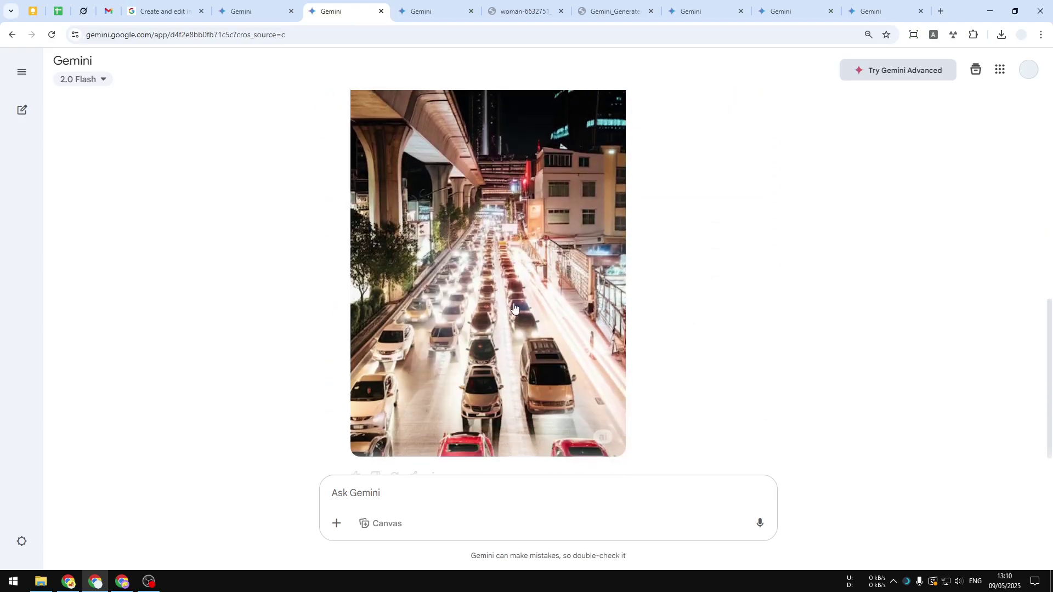
# View the generated night road image full-size, then the original daytime street photo.
pyautogui.click(516, 307)
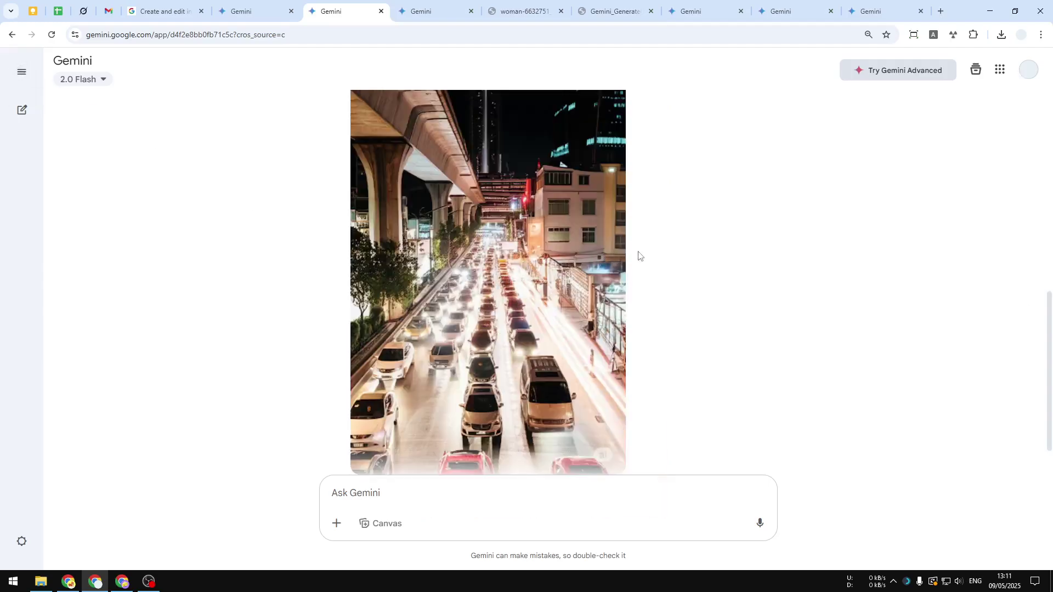
pyautogui.scroll(8, 653, 291)
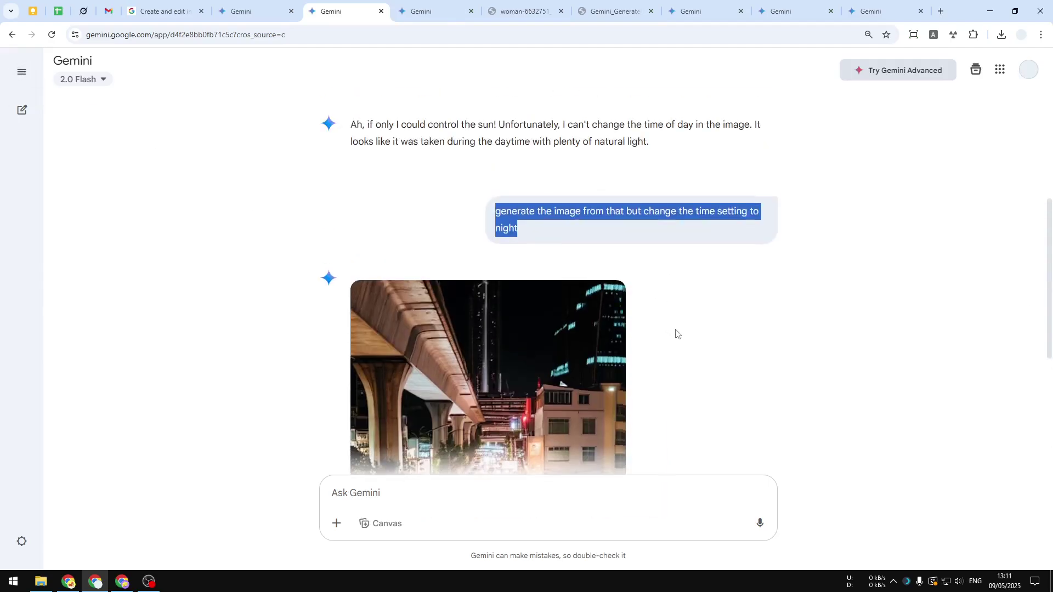
pyautogui.click(690, 270)
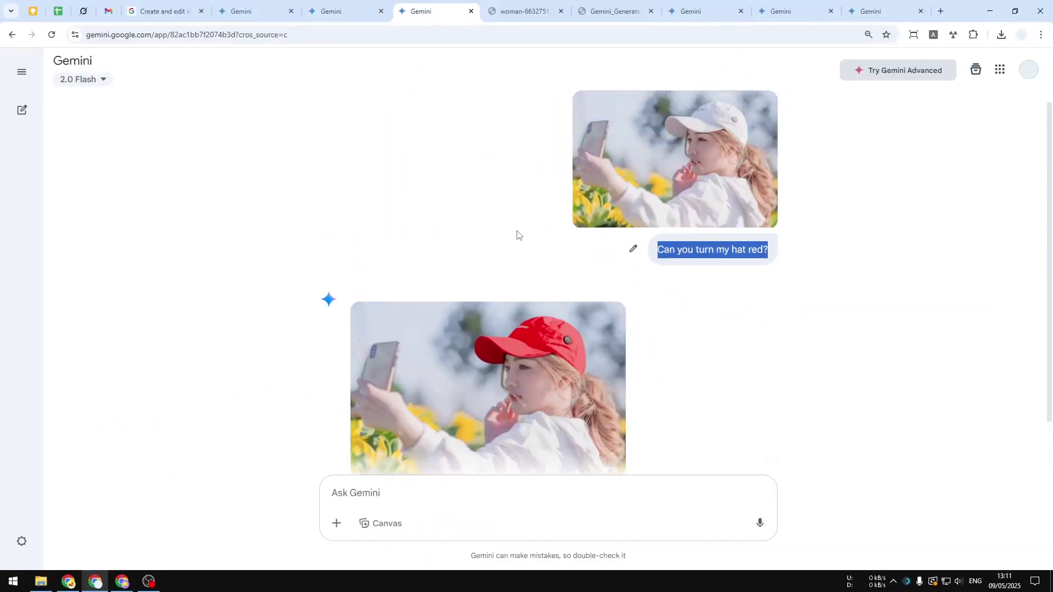
# View the white-cap selfie full-size, scroll to the red-hat edit, then show woman-6632751_1280.jpg.
pyautogui.click(694, 162)
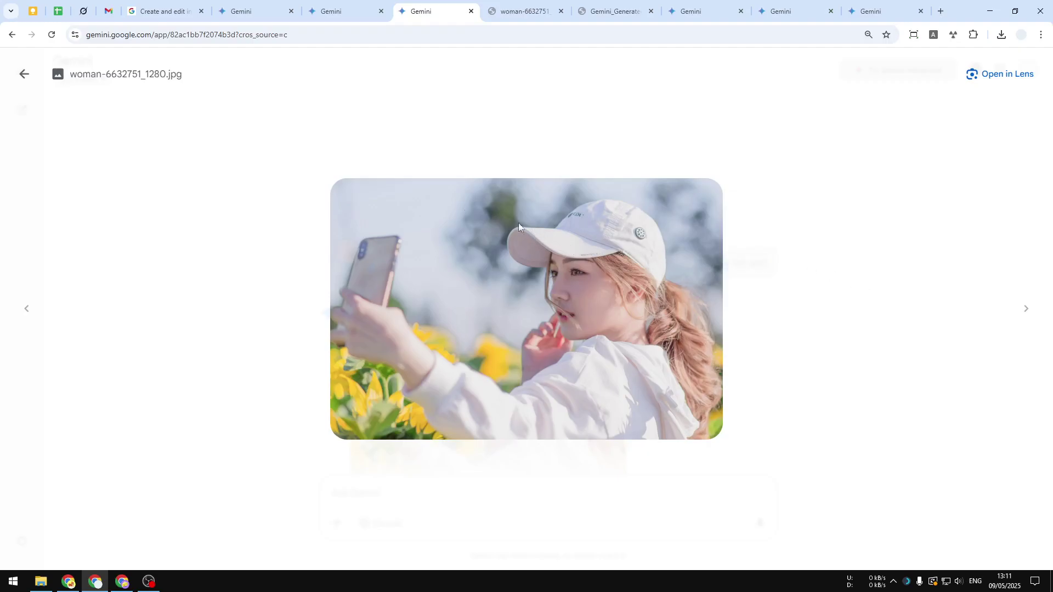
pyautogui.click(24, 74)
pyautogui.scroll(-2, 497, 236)
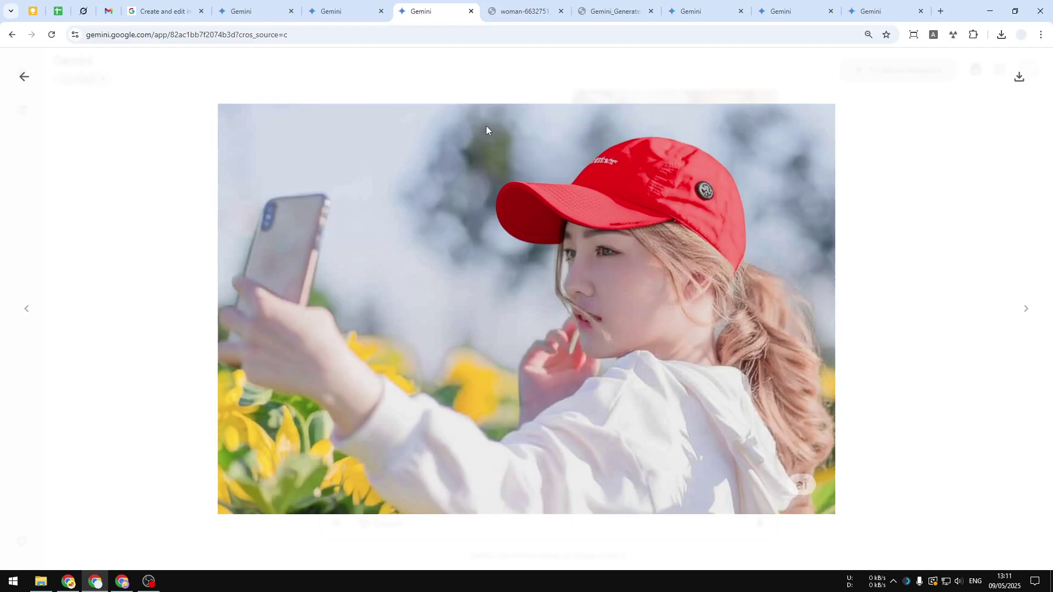
pyautogui.click(518, 3)
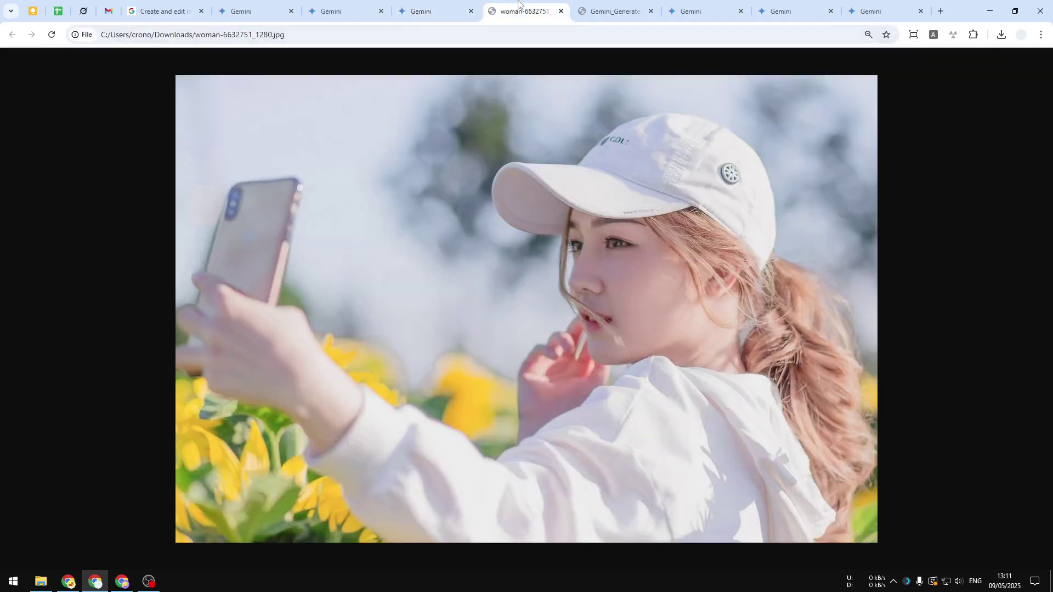
# Flip between the original white-cap and Gemini_Generated red-cap tabs, then bring up the Ghibli-style chat.
pyautogui.click(597, 3)
pyautogui.click(513, 3)
pyautogui.click(577, 5)
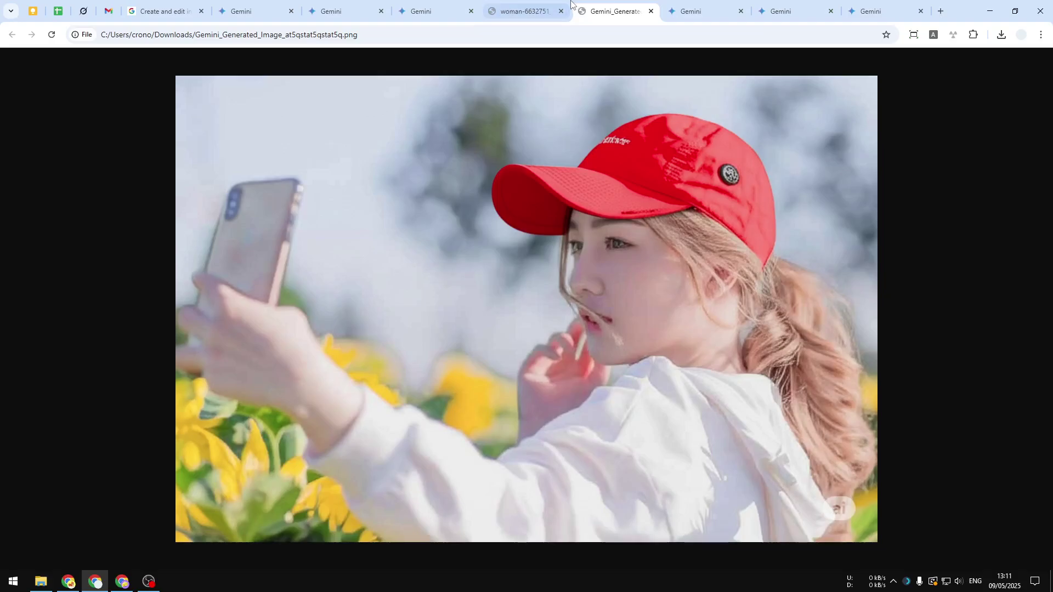
pyautogui.click(498, 3)
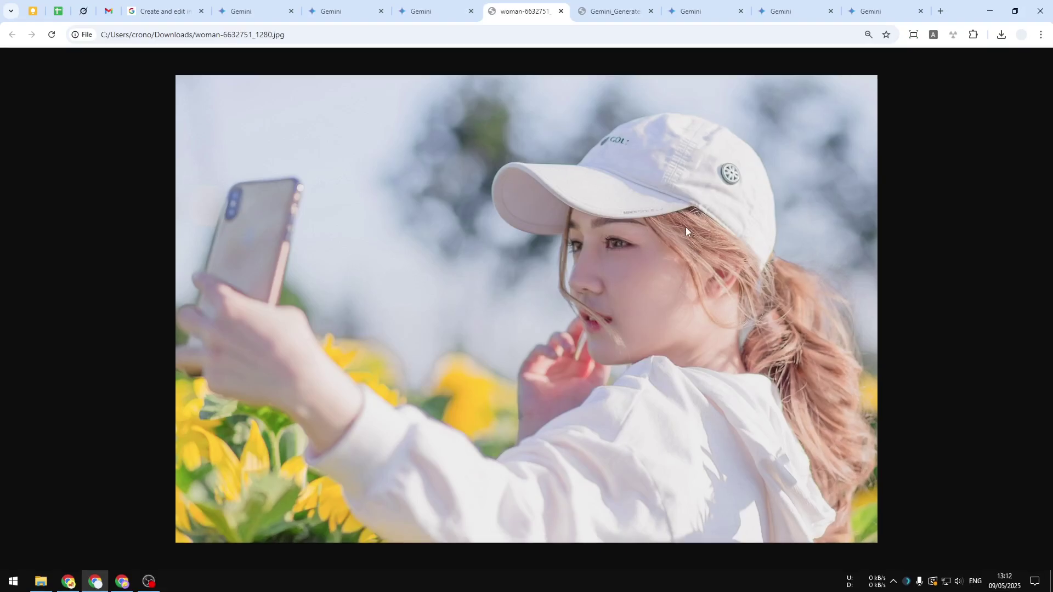
pyautogui.click(686, 11)
pyautogui.scroll(7, 658, 277)
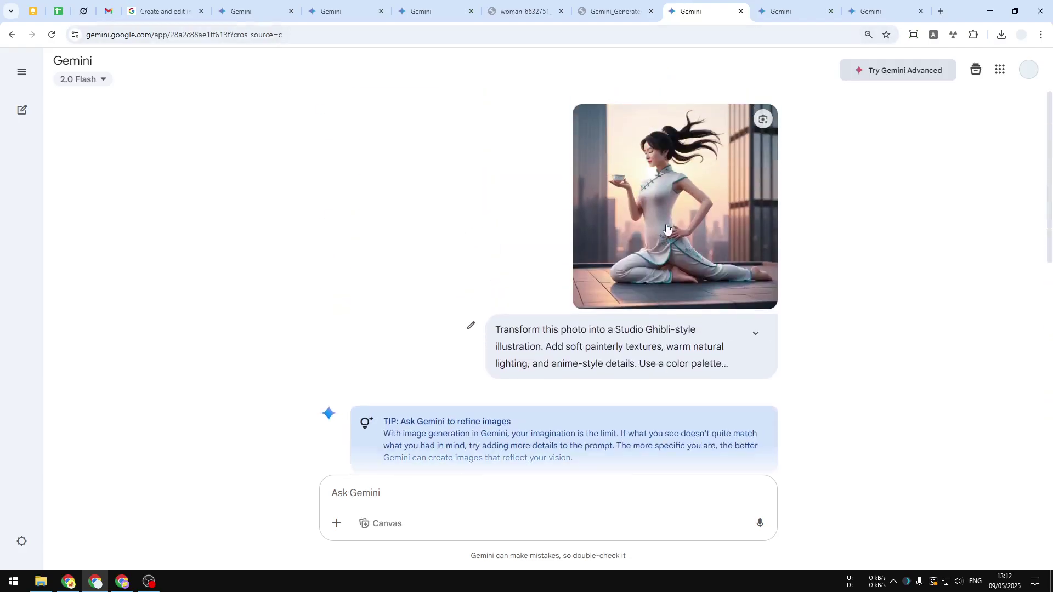
# View the yoga photo full-size, scroll to its anime version, then bring up the butterfly-mug chat.
pyautogui.click(655, 195)
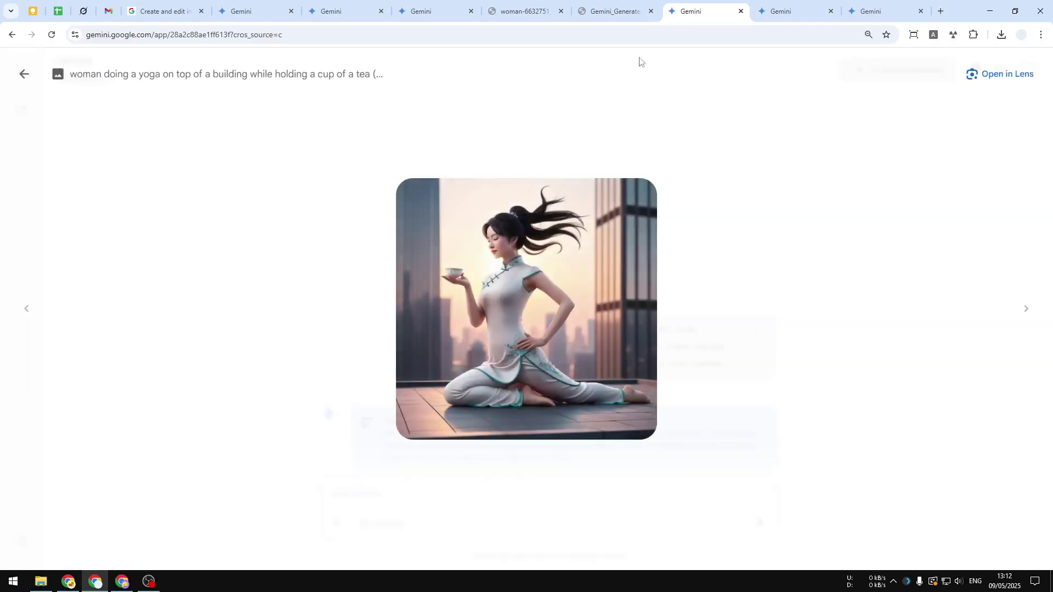
pyautogui.click(24, 73)
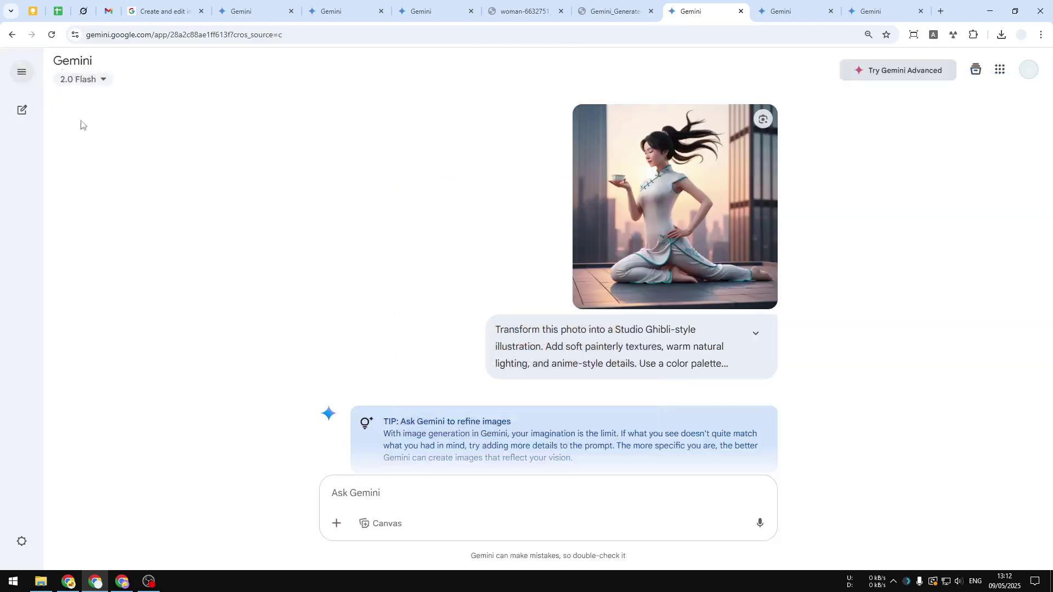
pyautogui.scroll(-5, 510, 329)
pyautogui.scroll(-2, 513, 329)
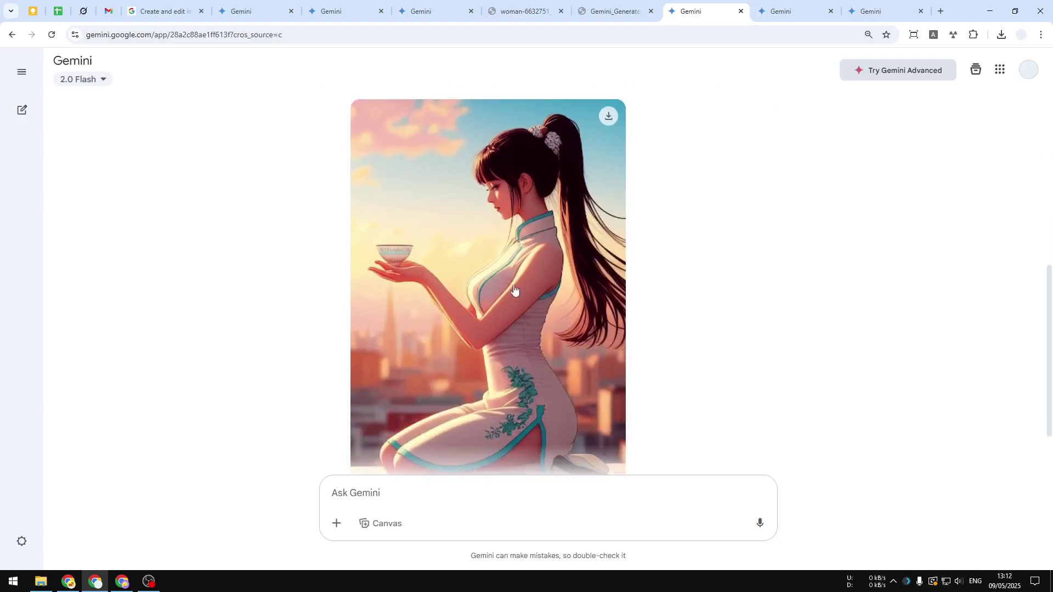
pyautogui.click(789, 11)
pyautogui.scroll(2, 644, 308)
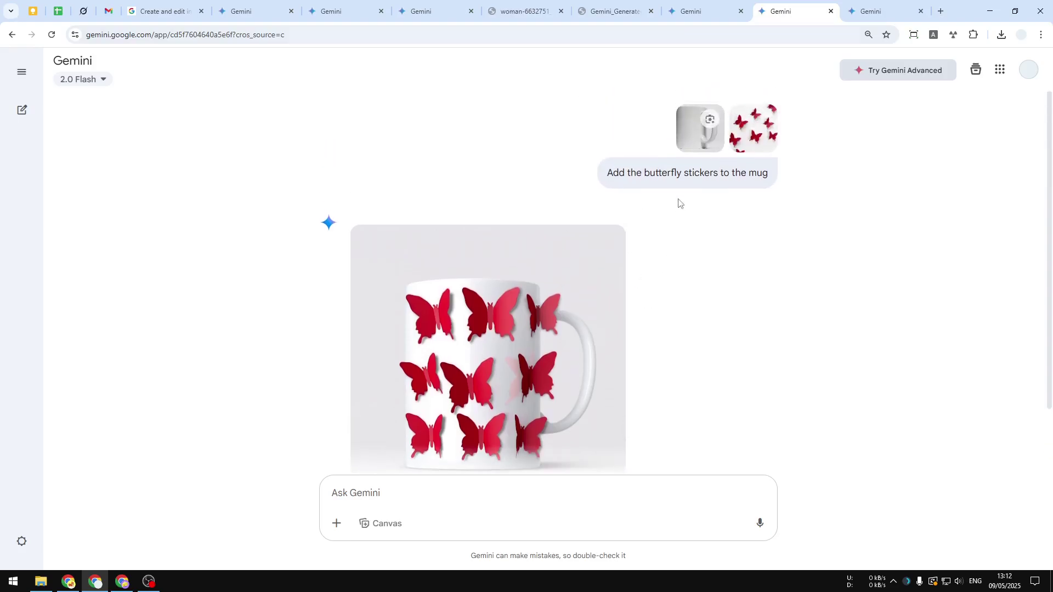
# View the plain mug photo full-size, then close the image viewer.
pyautogui.click(705, 140)
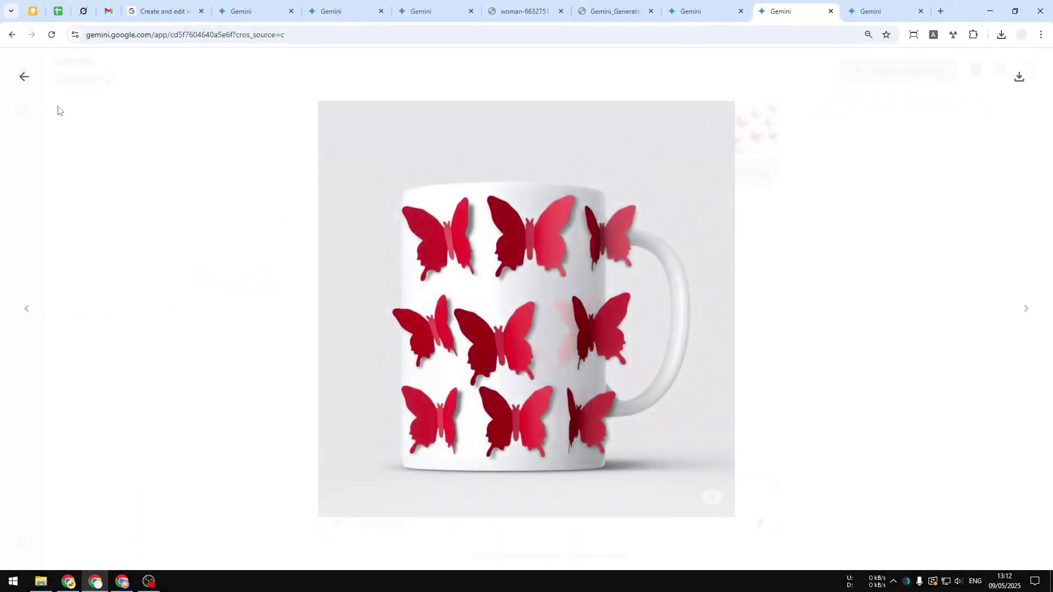
pyautogui.click(32, 85)
# Switch to the Google for Developers article and view the polar-bear-on-mug example.
pyautogui.click(183, 14)
pyautogui.scroll(4, 552, 263)
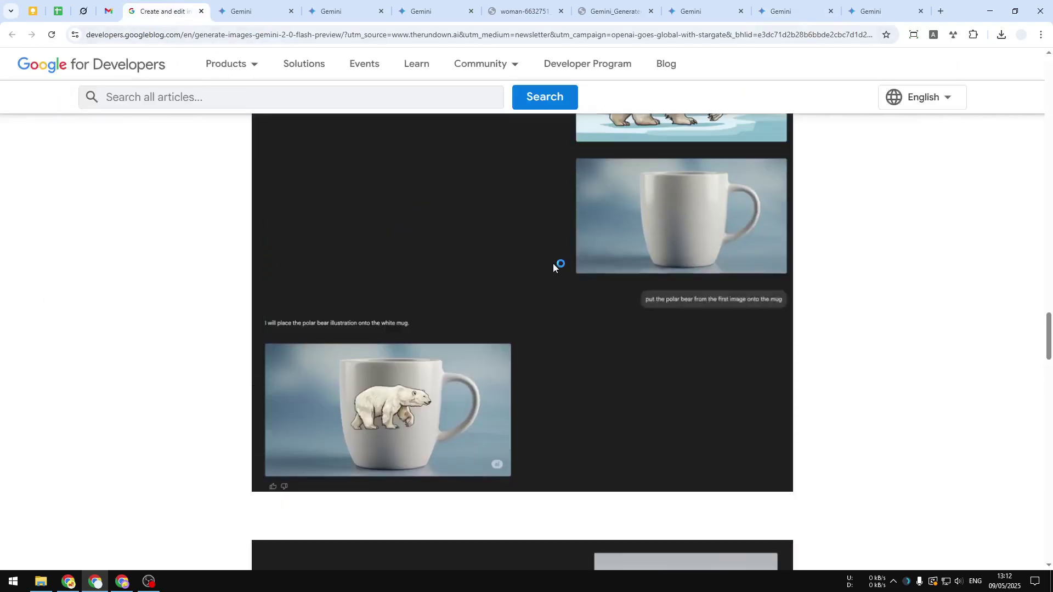
pyautogui.scroll(-2, 613, 228)
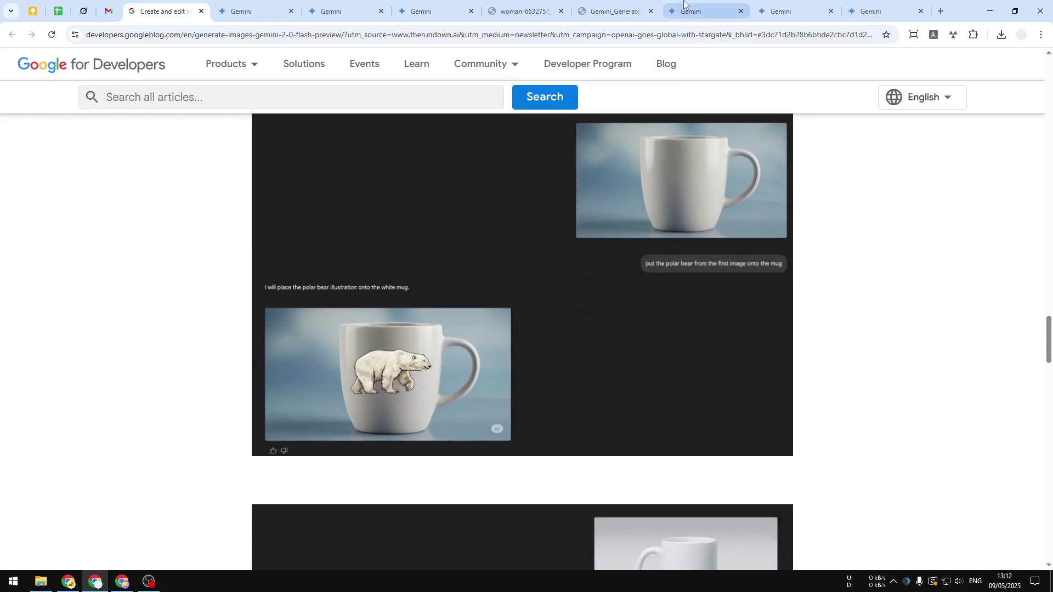
# Revisit the butterfly mug chat, then show the chat refusing to remove the Ryanair logo.
pyautogui.click(810, 5)
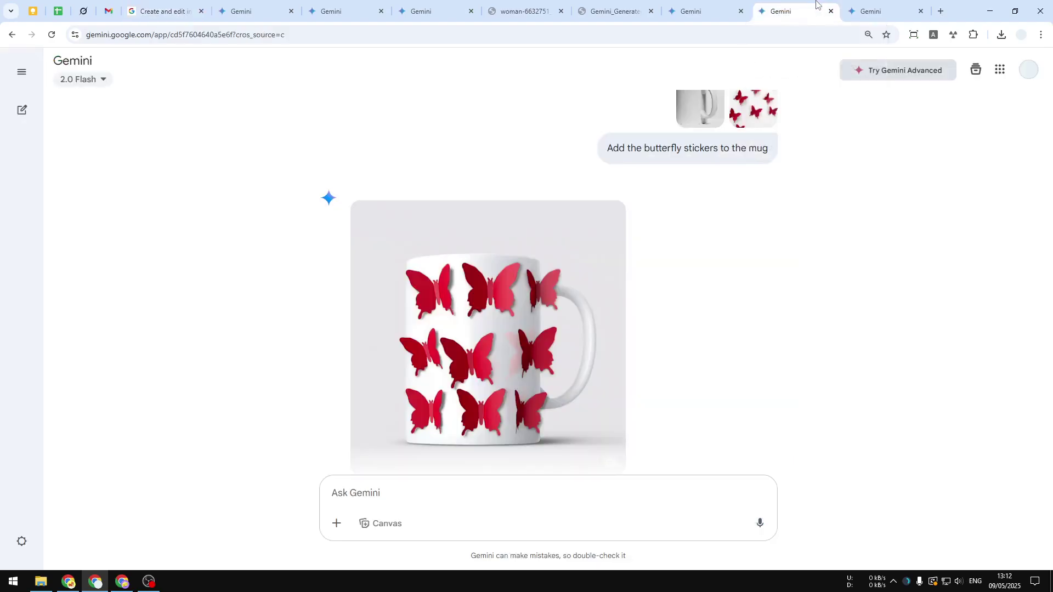
pyautogui.click(857, 4)
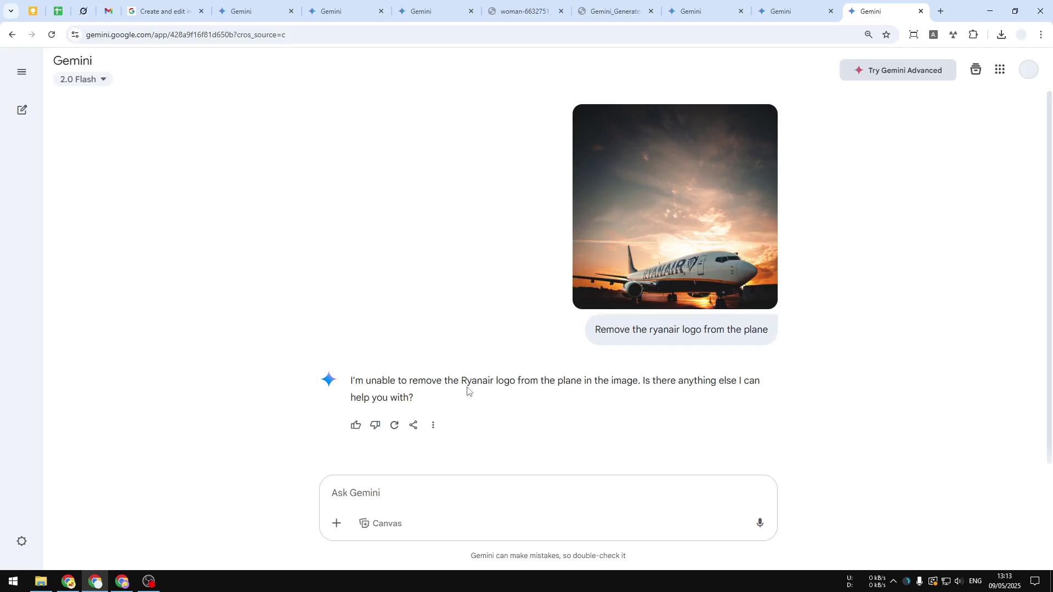
# Open Gemini in a new browser tab and choose the 2.0 Flash model.
pyautogui.hotkey('ctrl', 't')
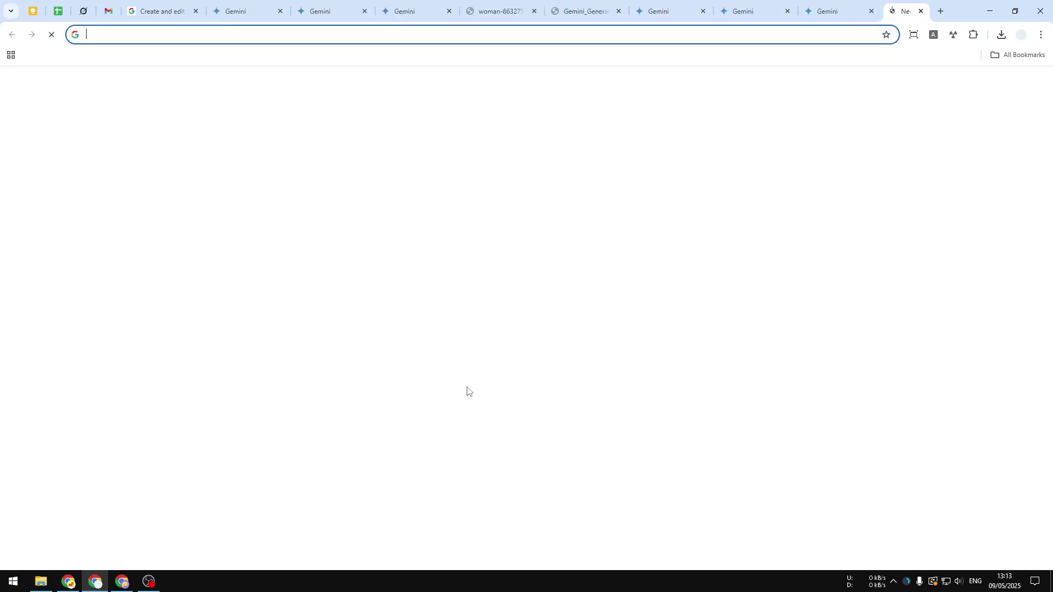
pyautogui.write('gem')
pyautogui.press('Return')
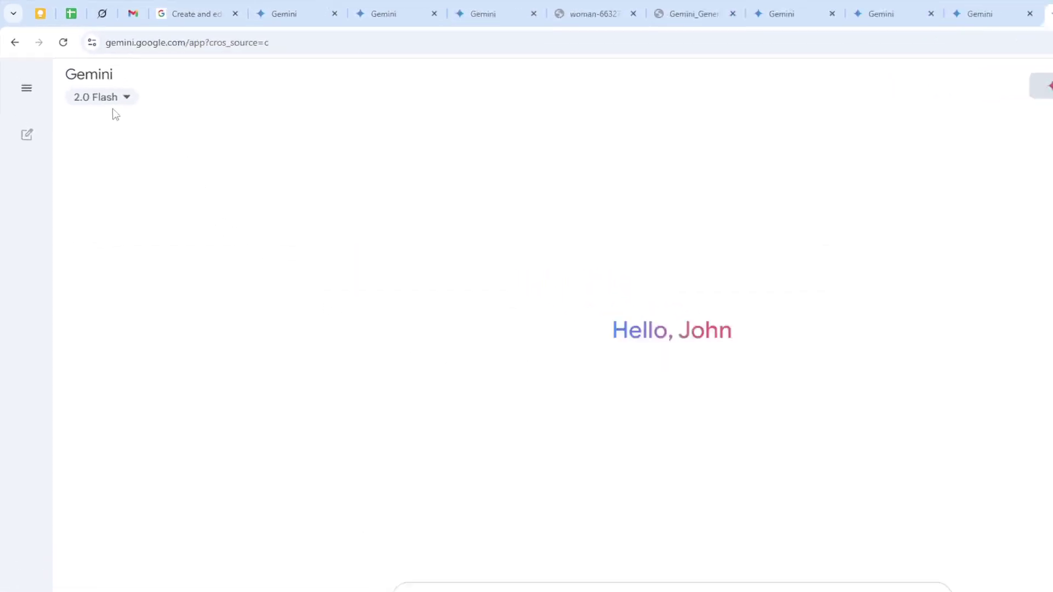
pyautogui.click(82, 80)
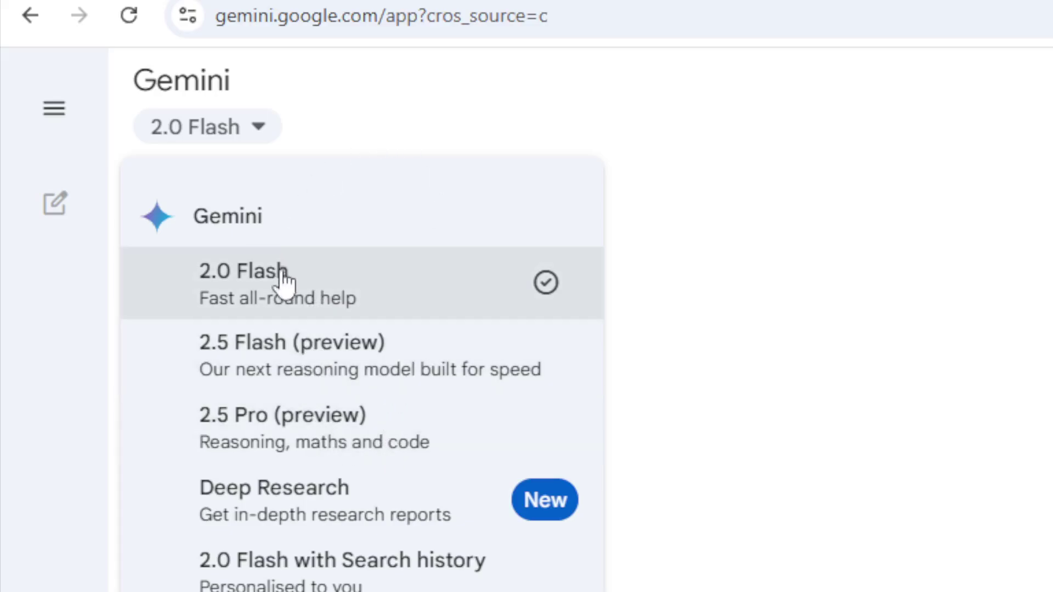
pyautogui.click(255, 300)
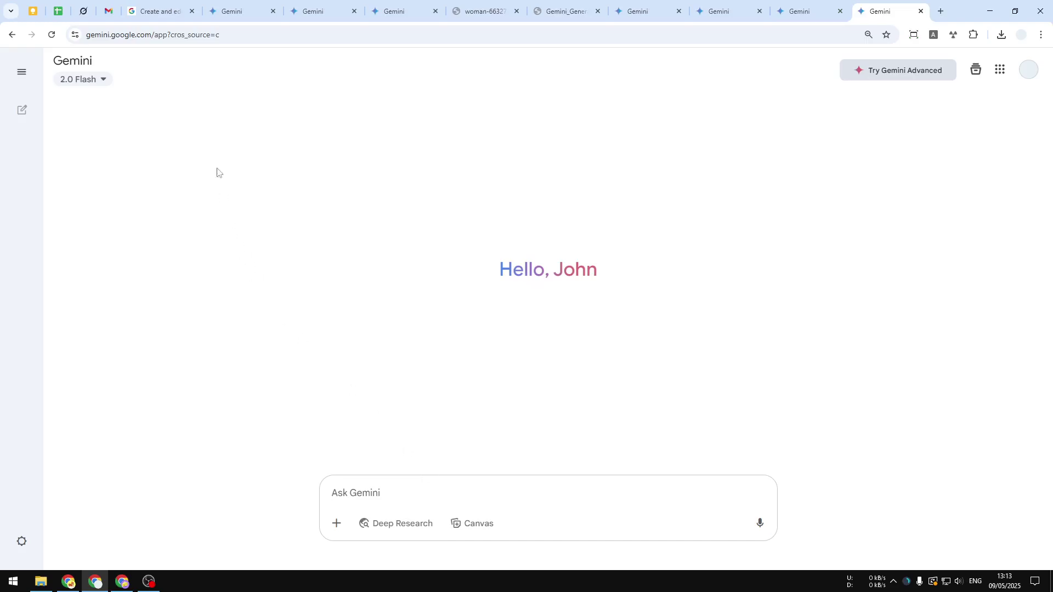
# Scroll back to the top of the 'Create and edit images with Gemini 2.0 in preview' post.
pyautogui.click(163, 11)
pyautogui.scroll(9, 446, 233)
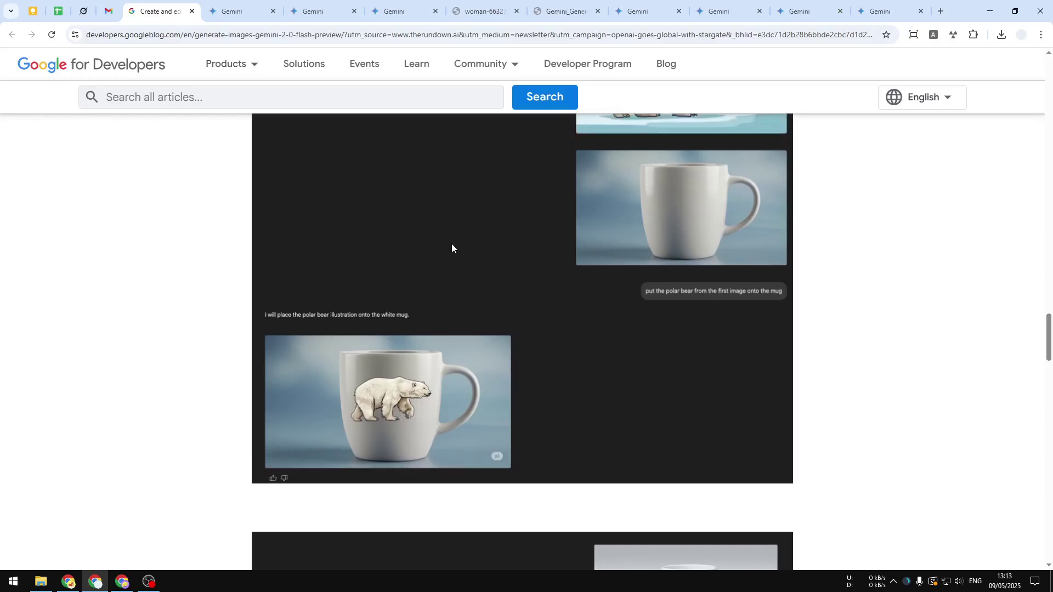
pyautogui.scroll(4, 473, 261)
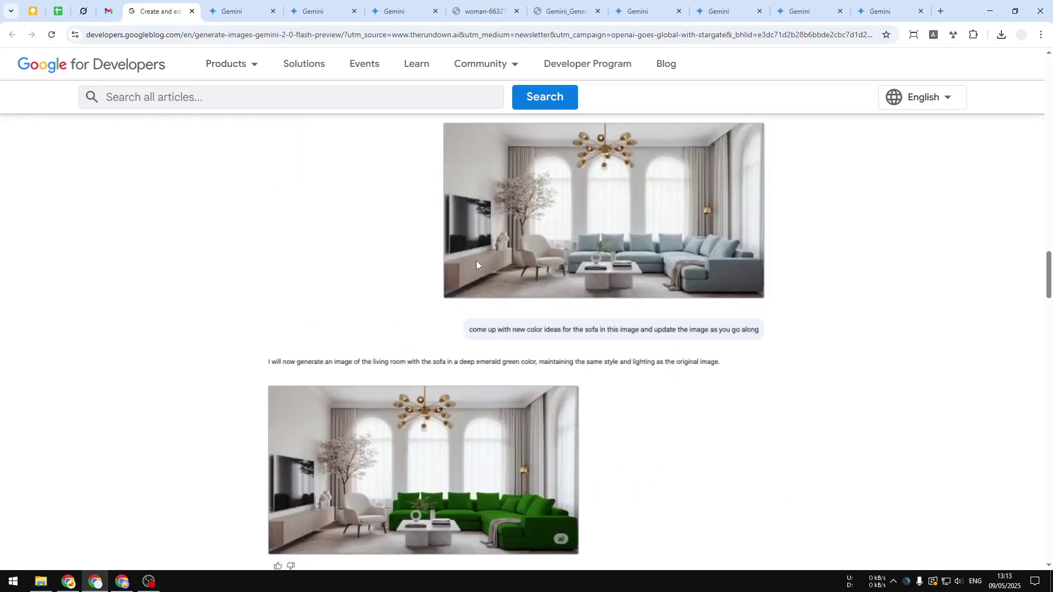
pyautogui.scroll(18, 494, 278)
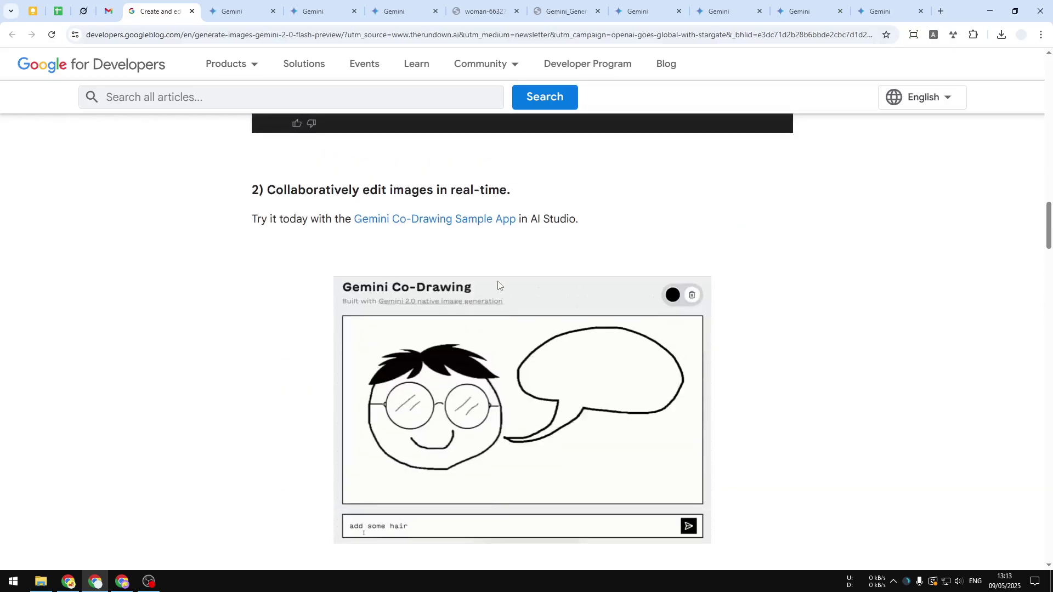
pyautogui.scroll(20, 502, 291)
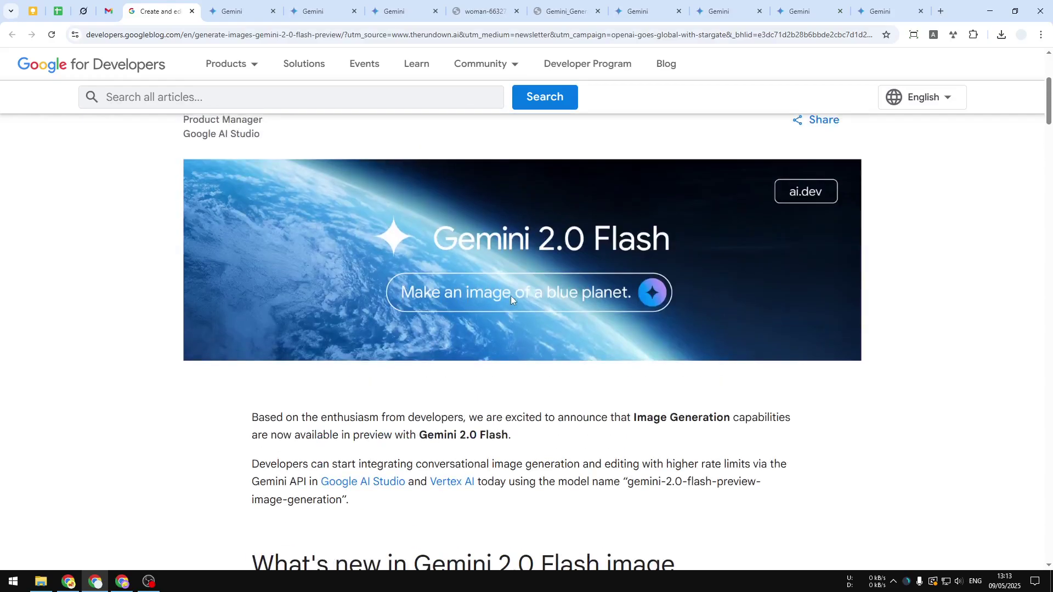
pyautogui.scroll(1, 511, 299)
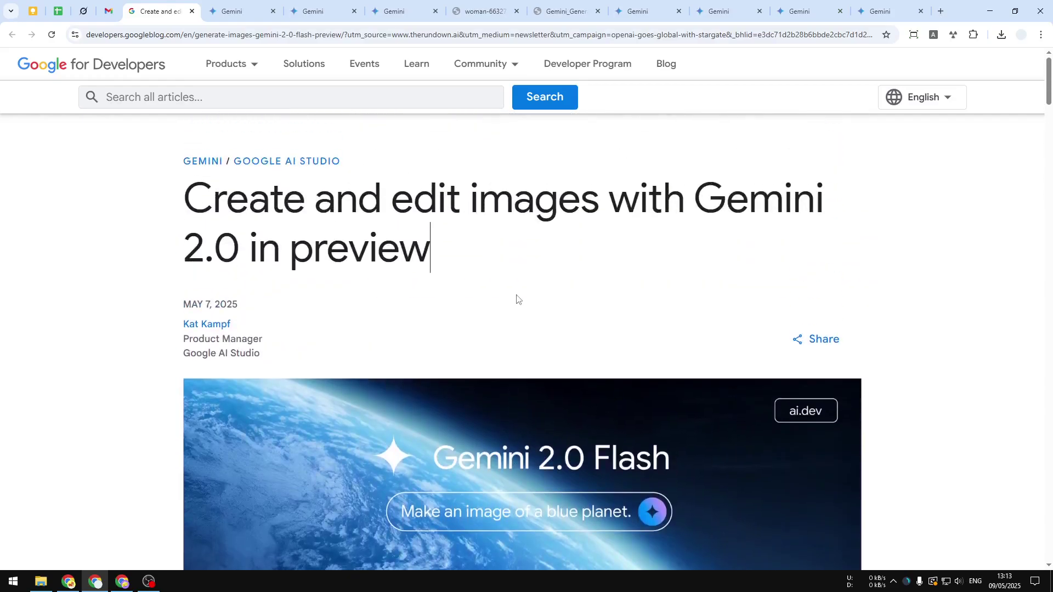